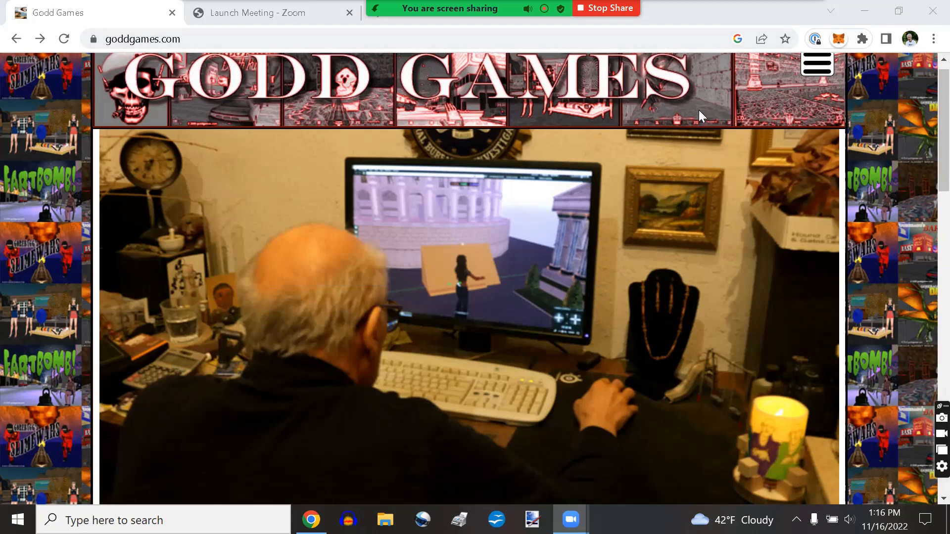
Look over the Godd Games home page and open its downloads page
scroll(708, 117, "down", 10)
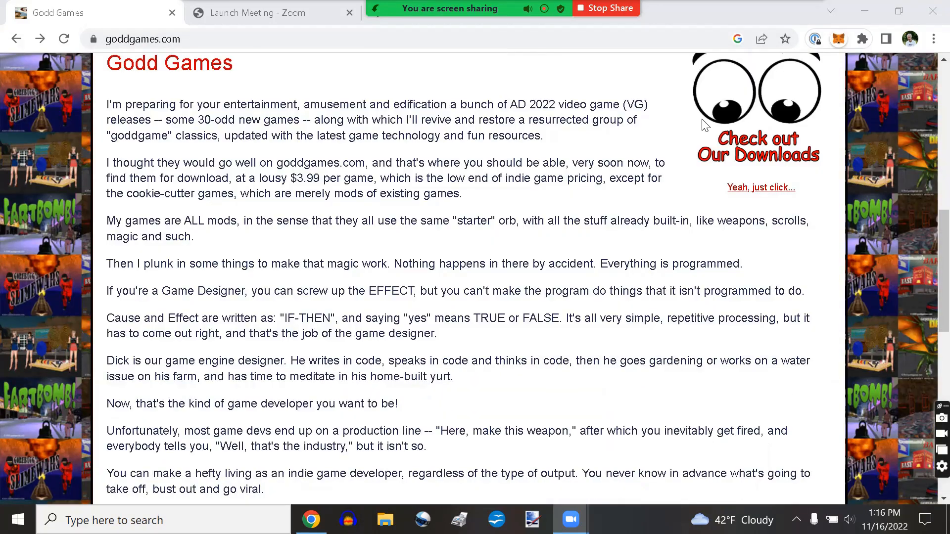
scroll(705, 126, "down", 12)
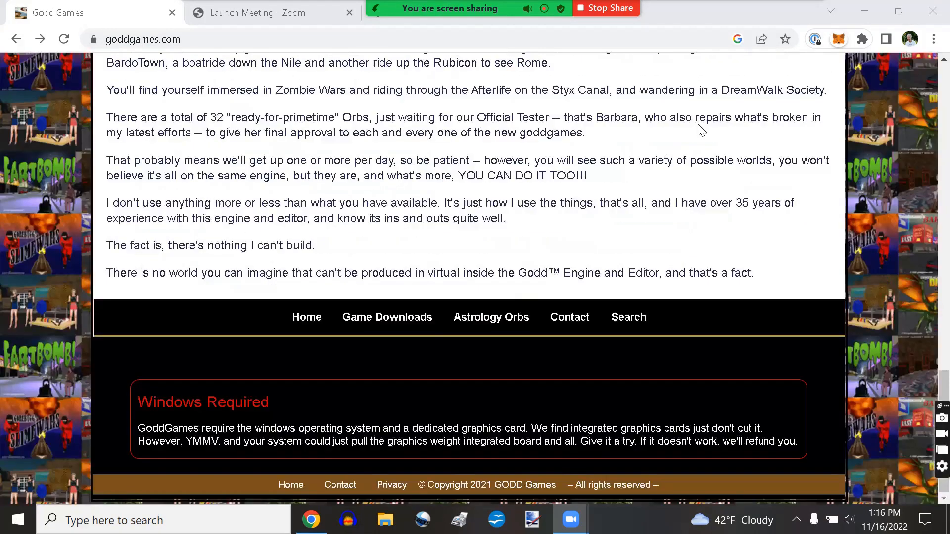
scroll(698, 133, "up", 15)
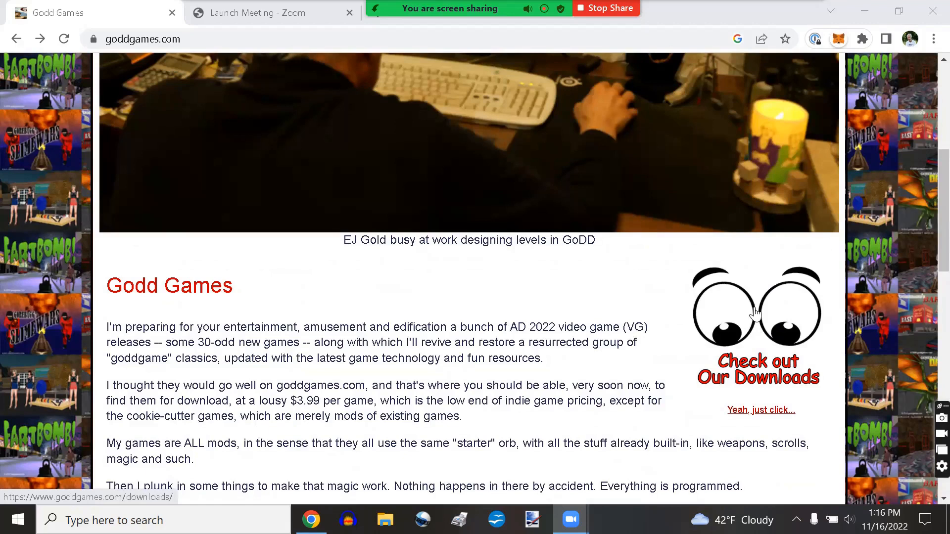
left_click(755, 314)
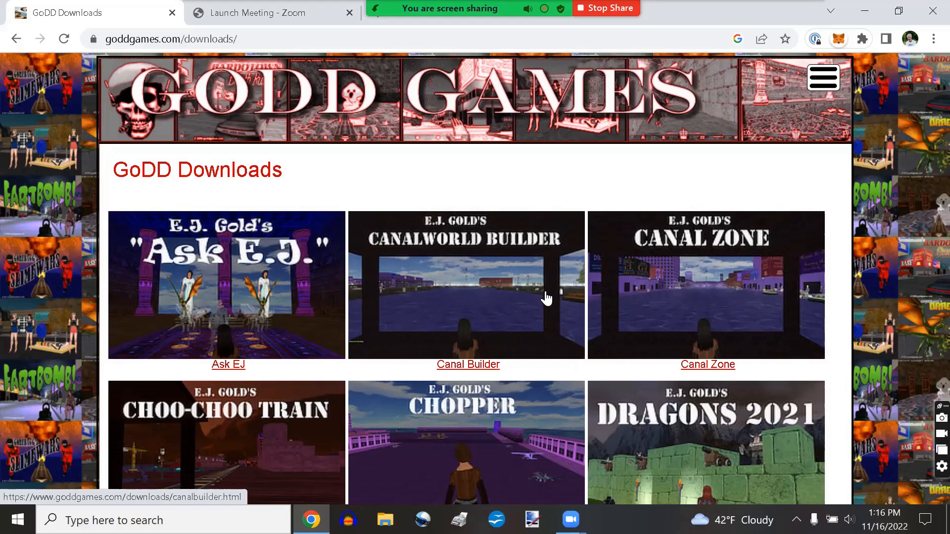
Browse the GoDD Downloads catalogue and open the Canalworld Builder entry
scroll(547, 298, "down", 5)
scroll(546, 302, "down", 8)
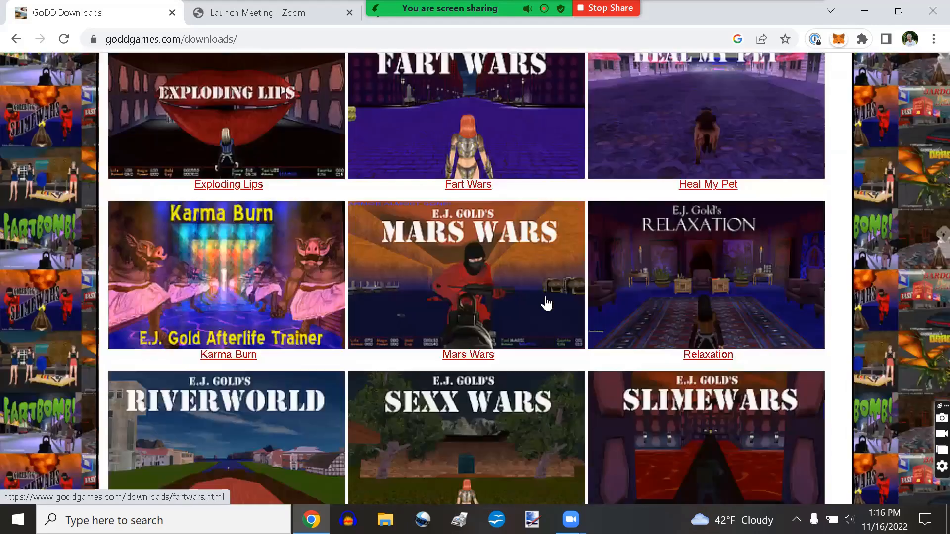
scroll(547, 303, "up", 13)
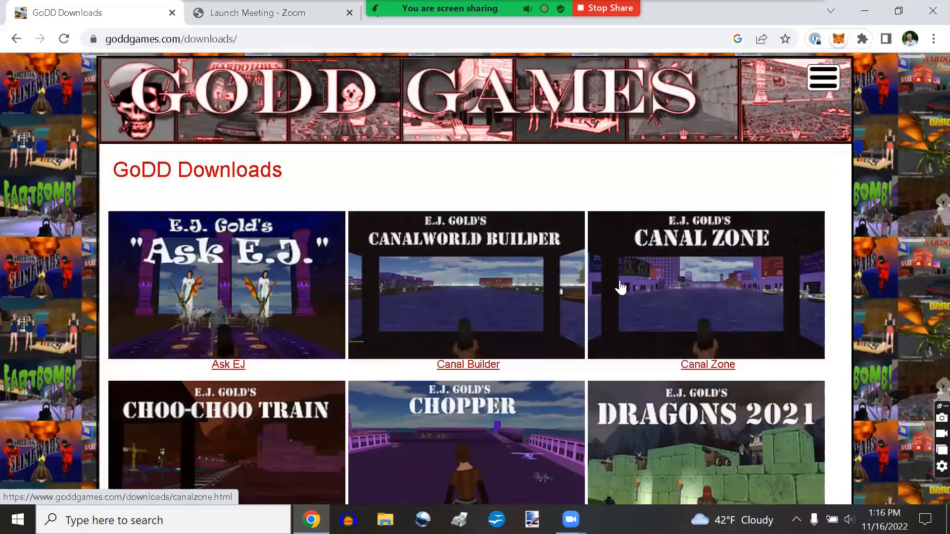
left_click(469, 241)
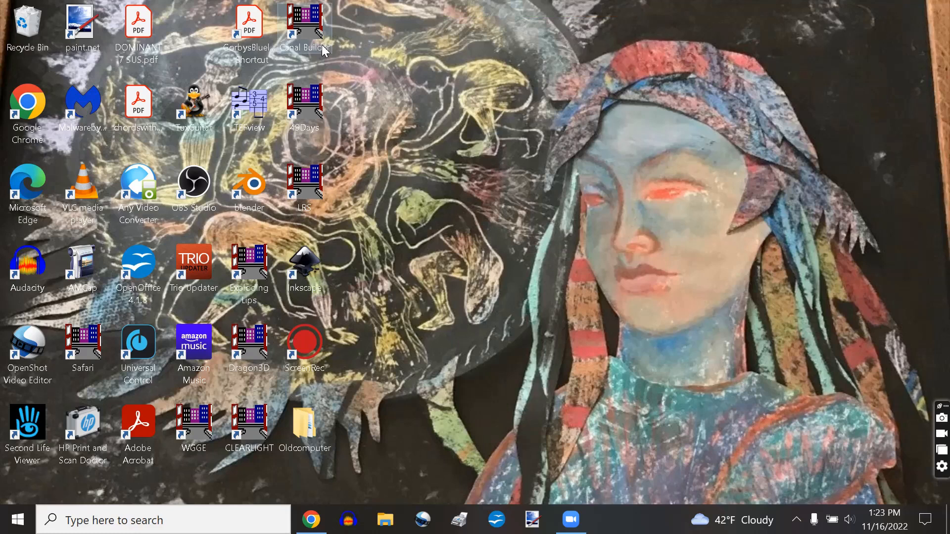
Launch Canal Builder from the desktop and walk the avatar out of the shelter, across the canal onto the bank
double_click(297, 29)
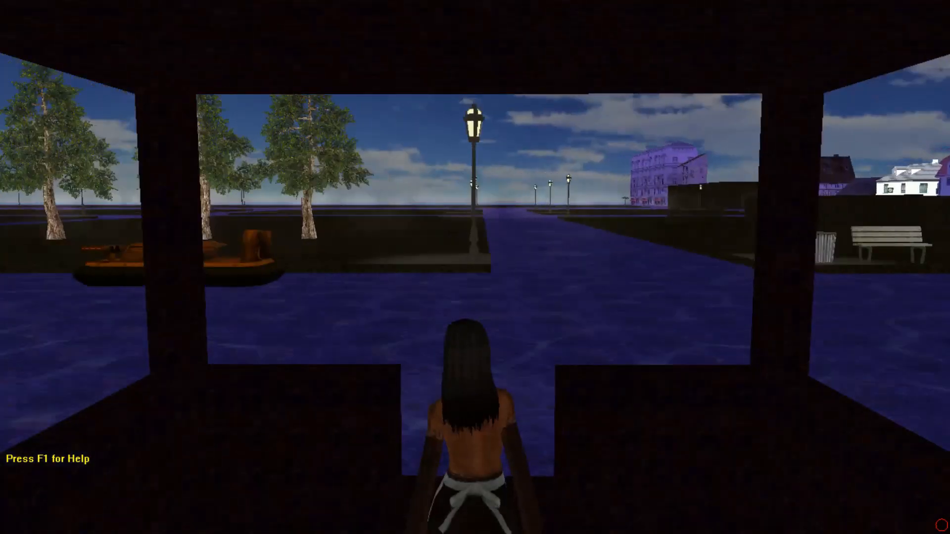
key("Up")
key("Up")
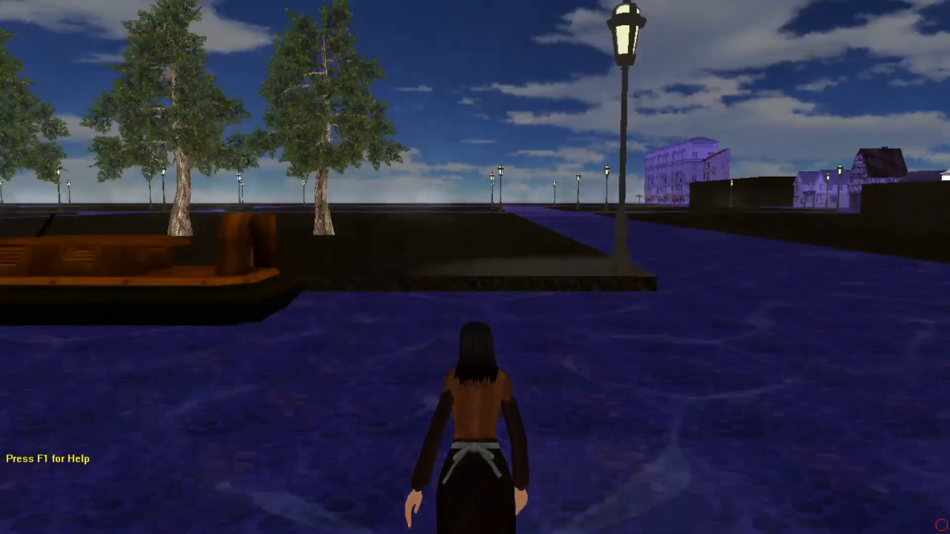
key("Up")
key("Left")
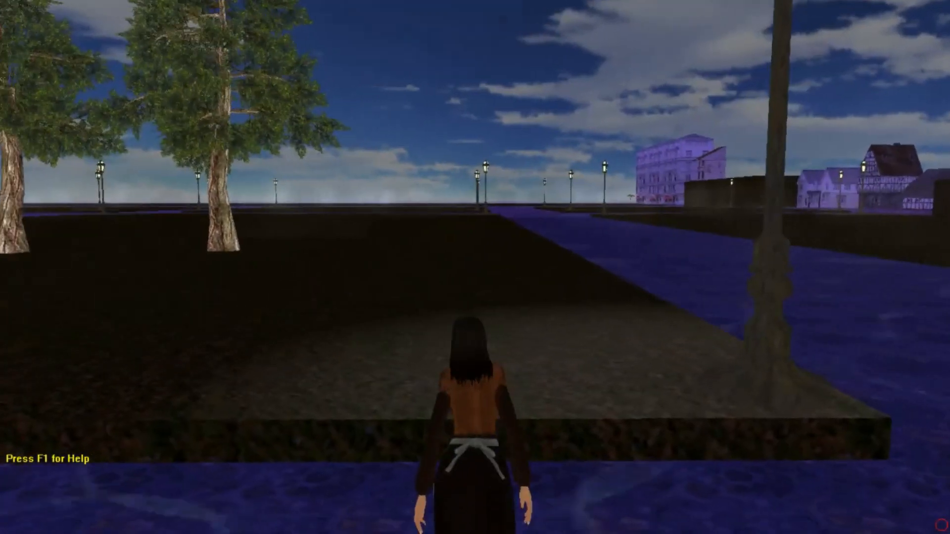
key("Up")
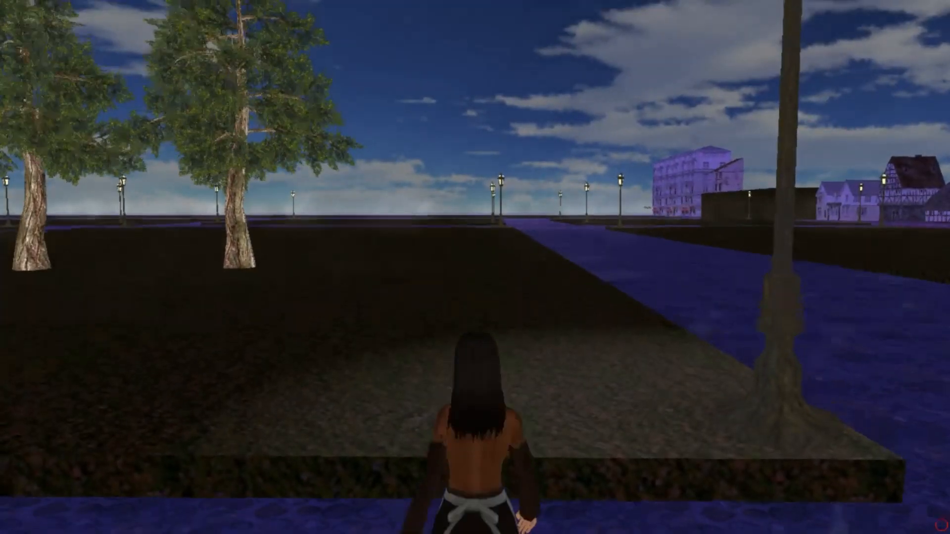
key("Up")
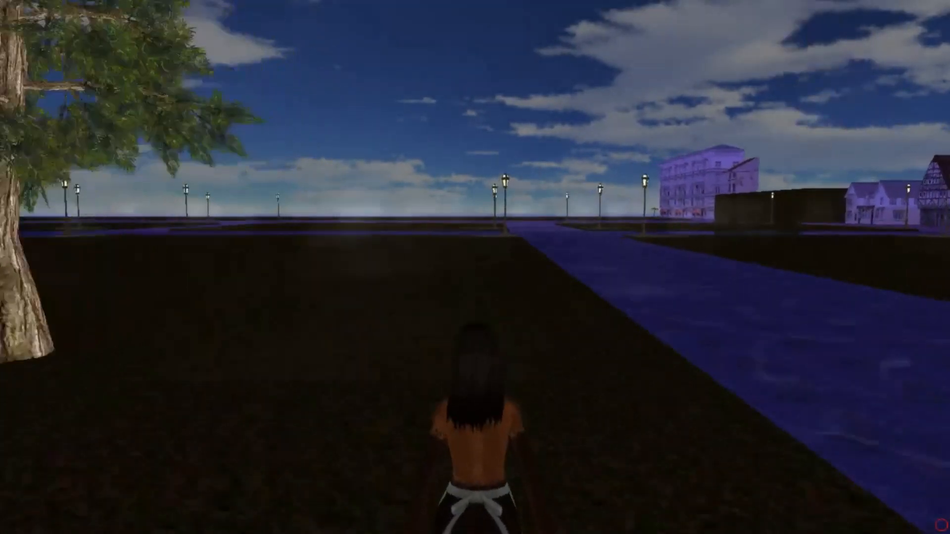
Walk farther across the bank and turn the avatar to survey the open ground around it
key("Left")
key("Up")
key("Left")
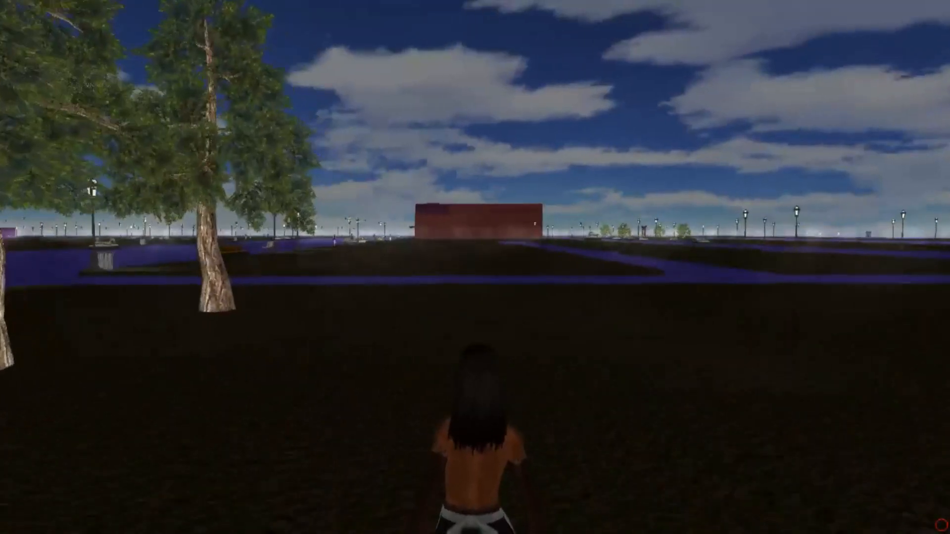
key("Right")
key("Up")
key("Right")
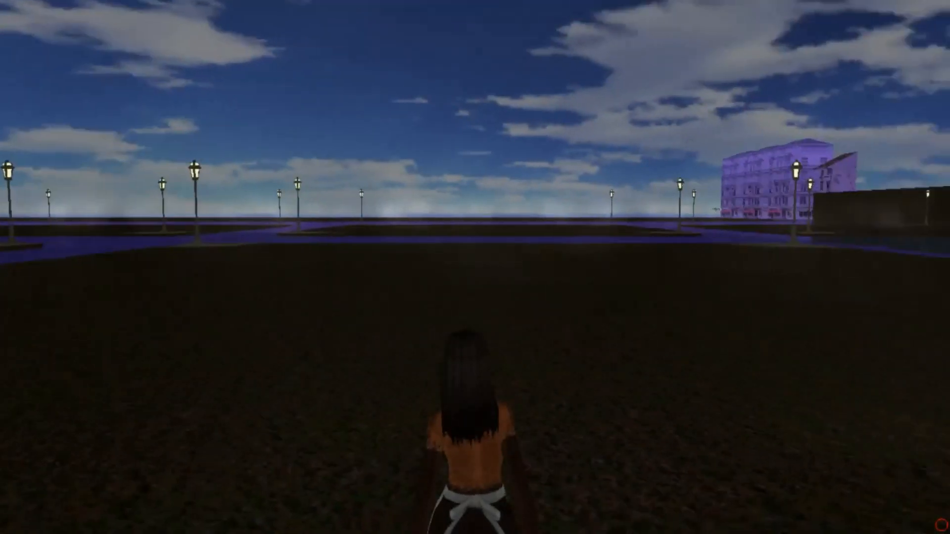
key("Left")
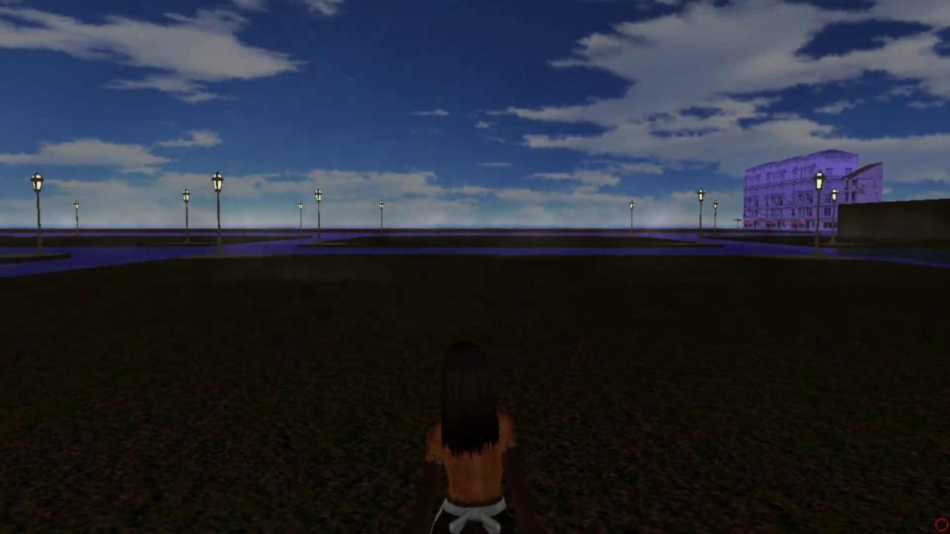
Open the level editor and add a new domain with a ceiling height of 128 and a floor height of 0
key("Escape")
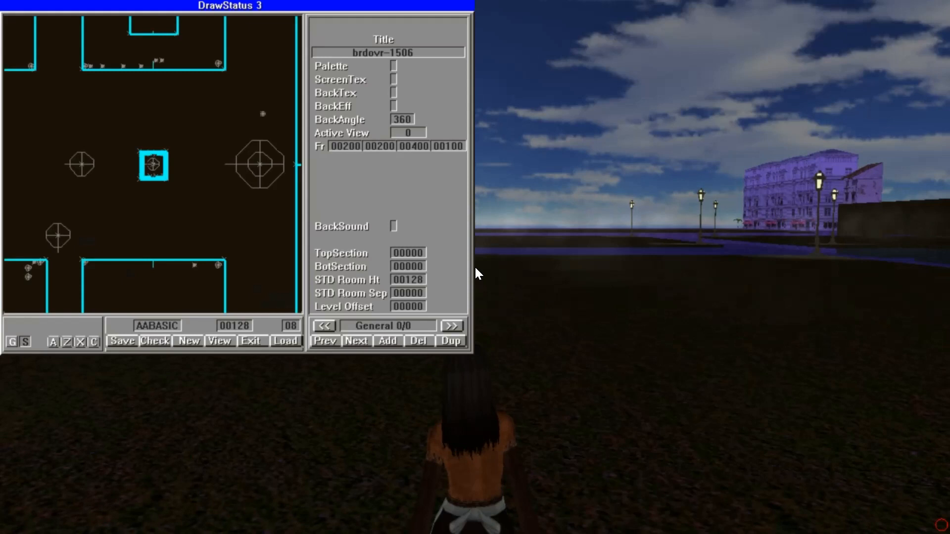
left_click(329, 326)
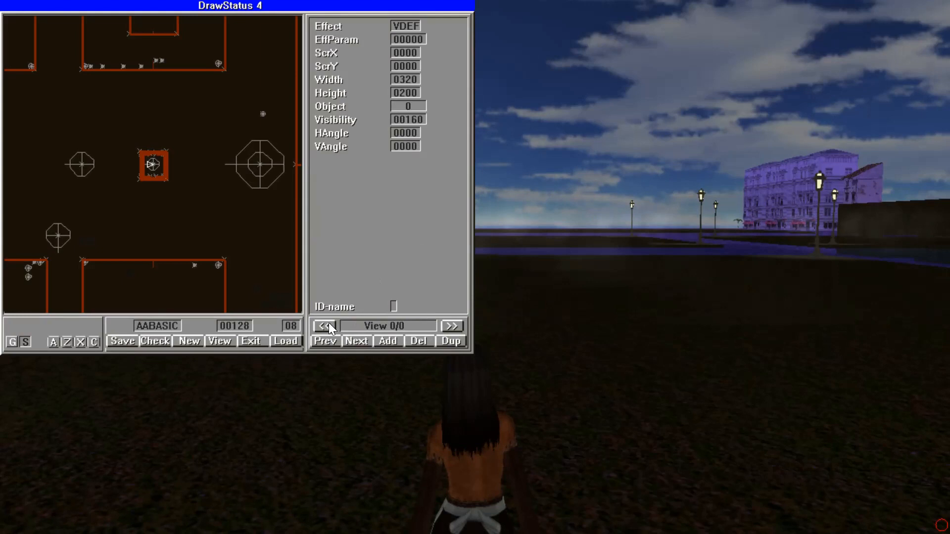
left_click(329, 325)
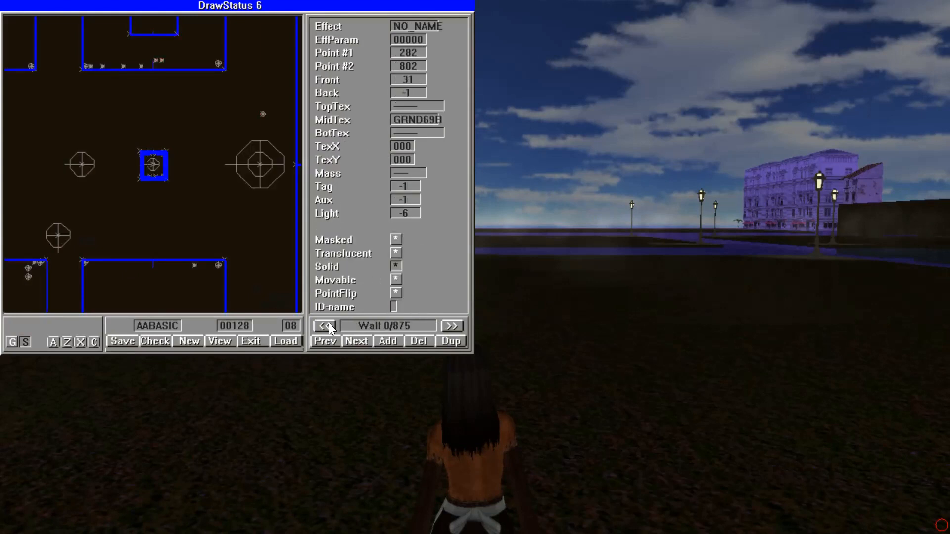
left_click(328, 326)
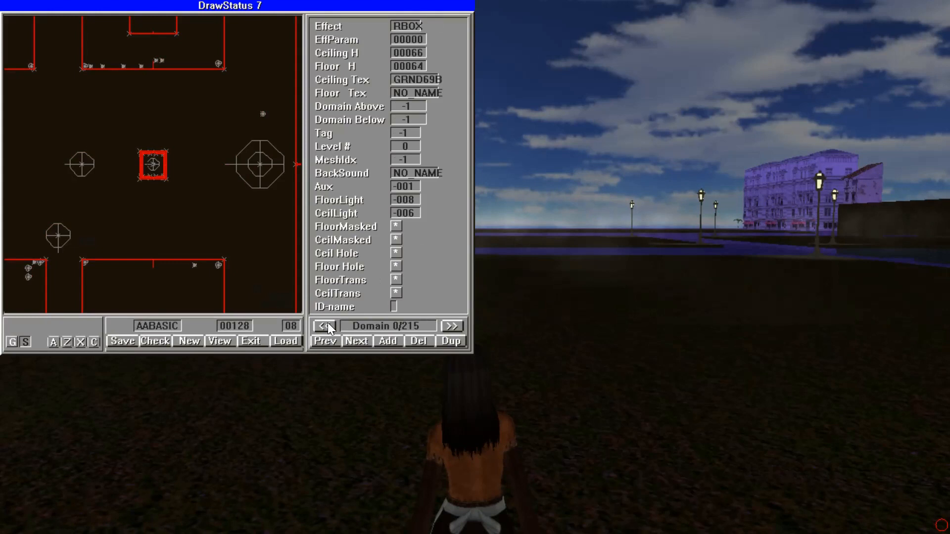
left_click(388, 341)
left_click(411, 51)
key("BackSpace")
key("BackSpace")
type("128")
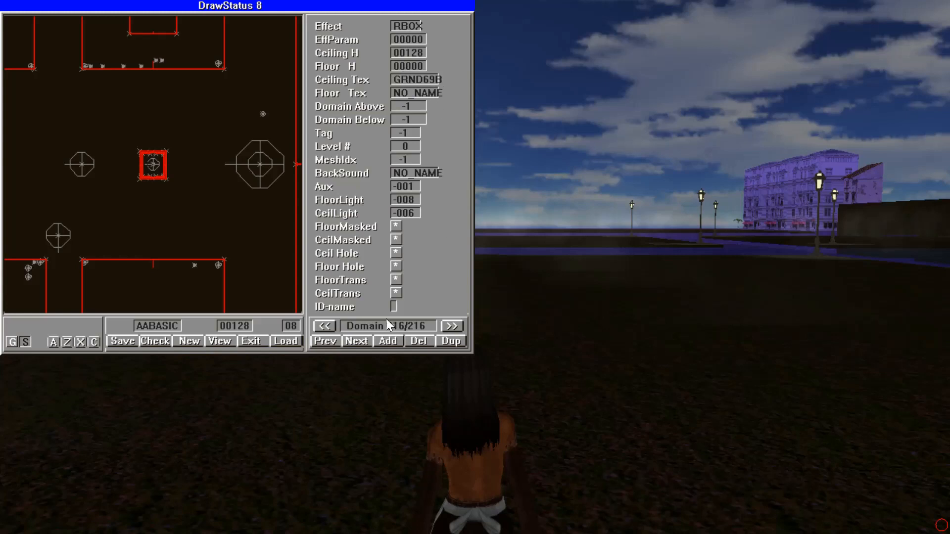
Set the new domain's ID-name to FBOX1
left_click(394, 305)
type("F")
type("BO")
type("X")
type("1")
key("Return")
Switch to wall editing and display the grid over the large block containing the row of four objects
left_click(453, 324)
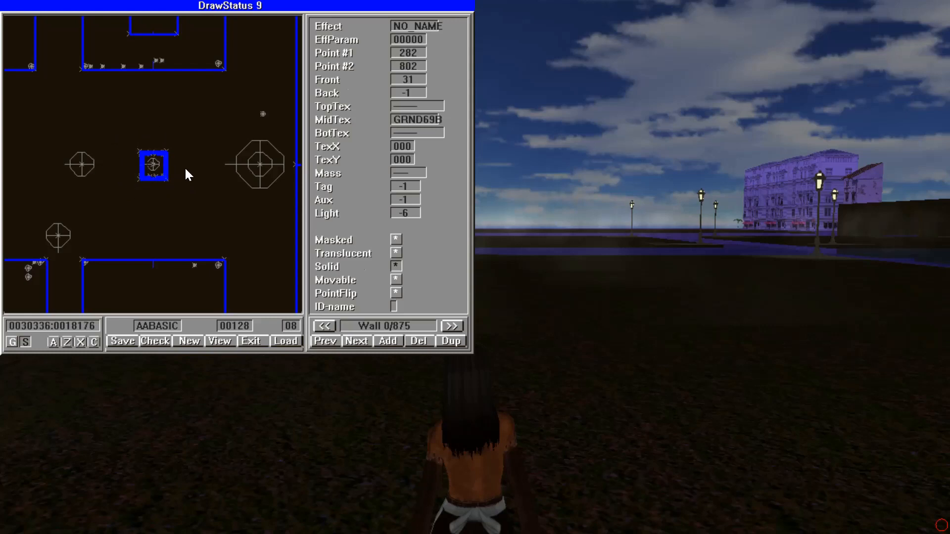
left_click(33, 126)
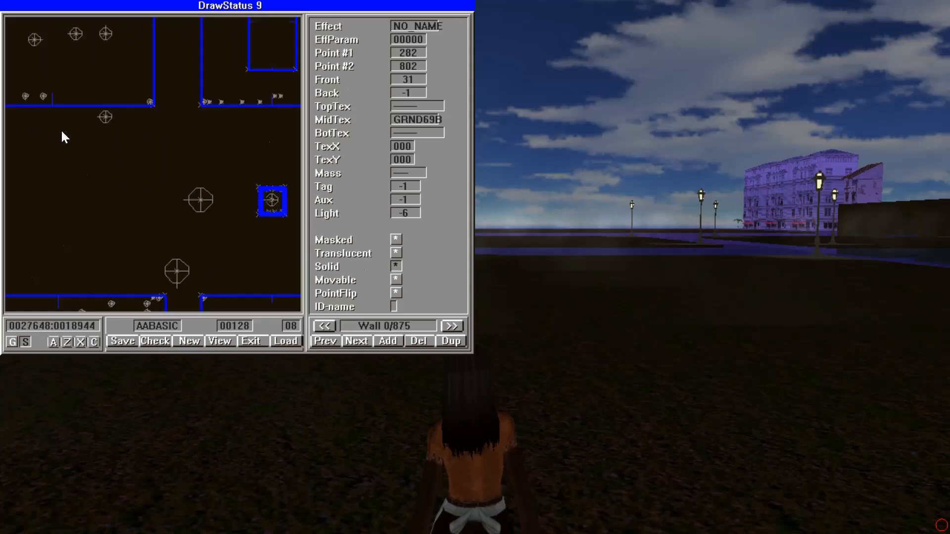
left_click(91, 162)
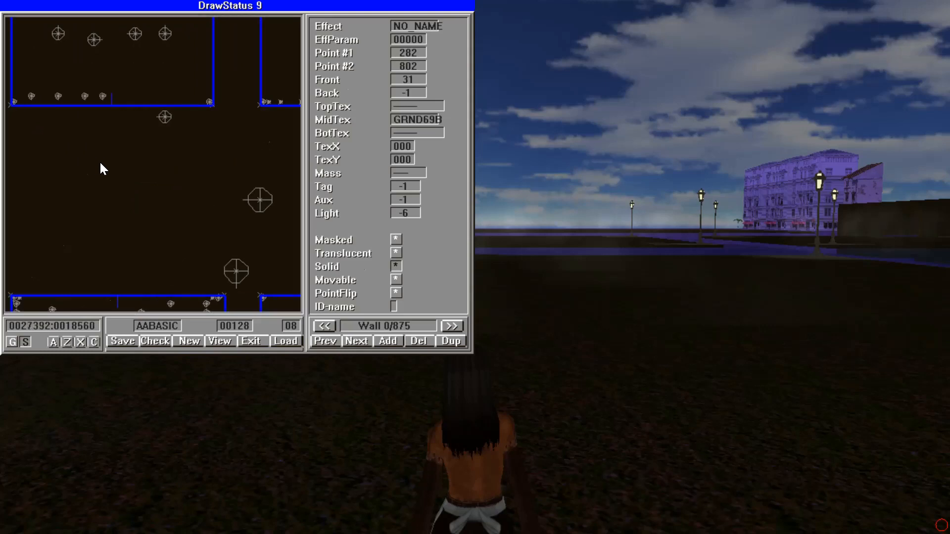
left_click(155, 82)
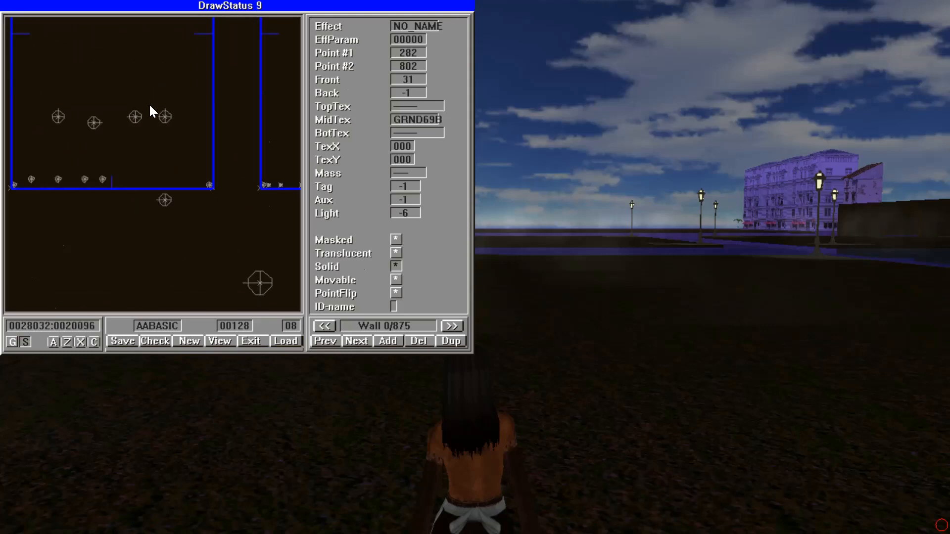
left_click(117, 73)
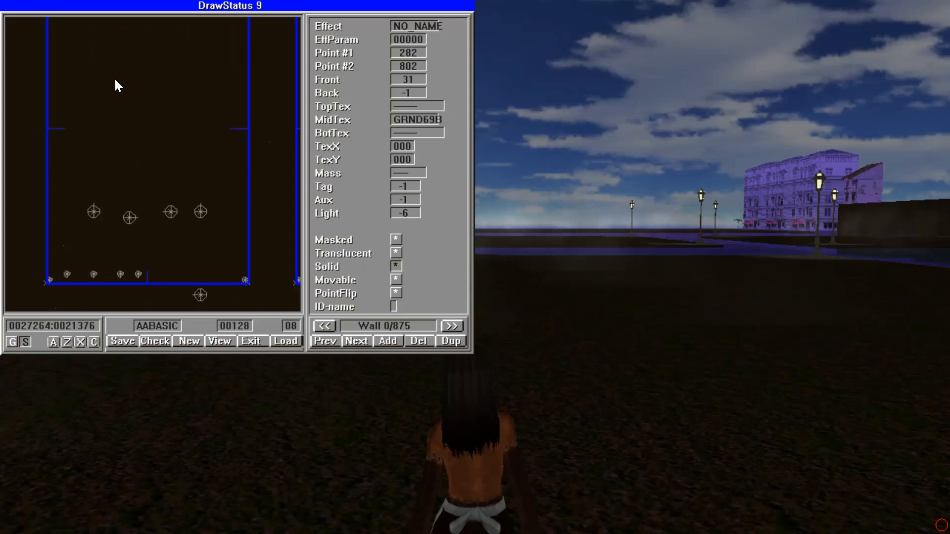
left_click(144, 144)
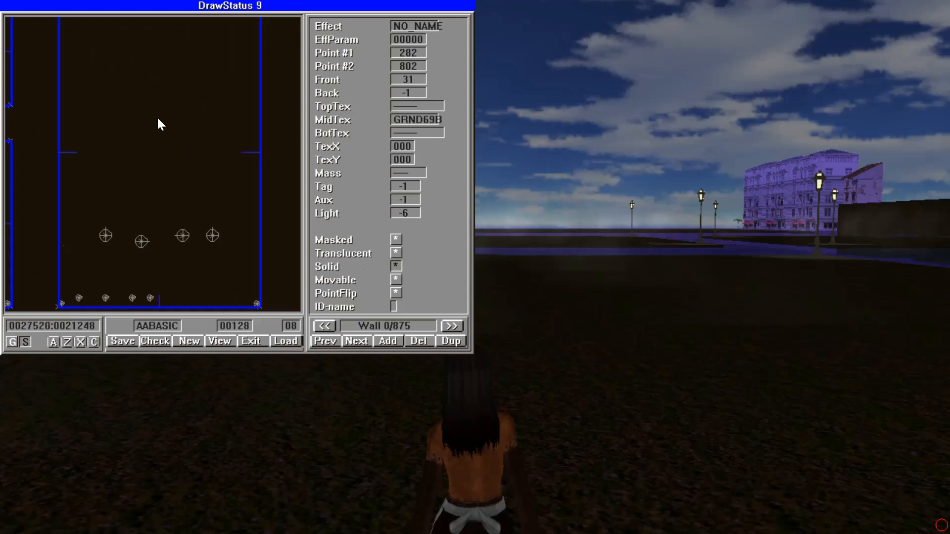
scroll(158, 121, "down", 2)
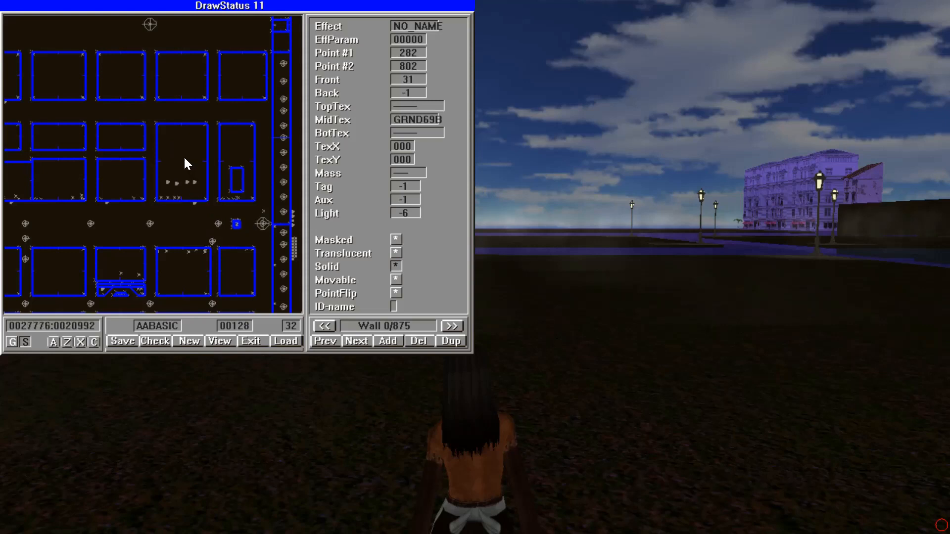
key("Up")
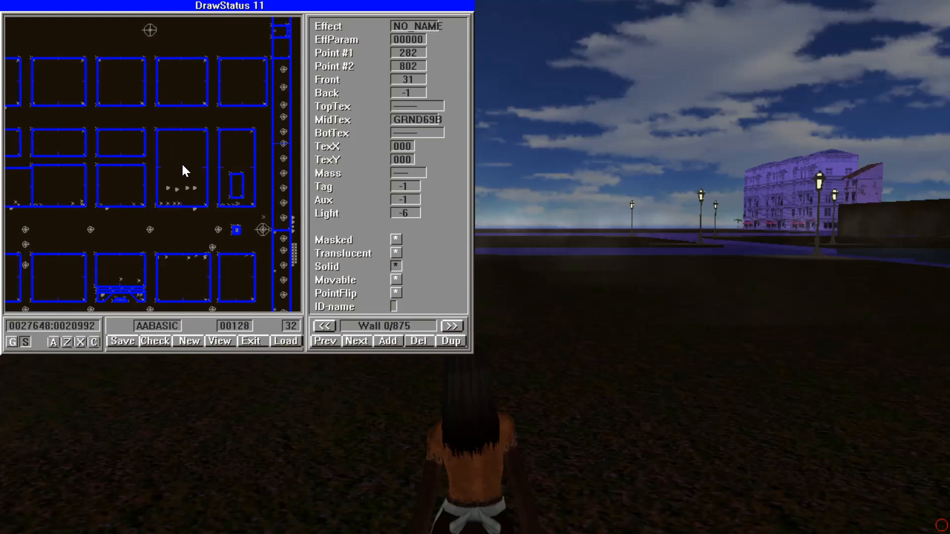
key("z")
key("z")
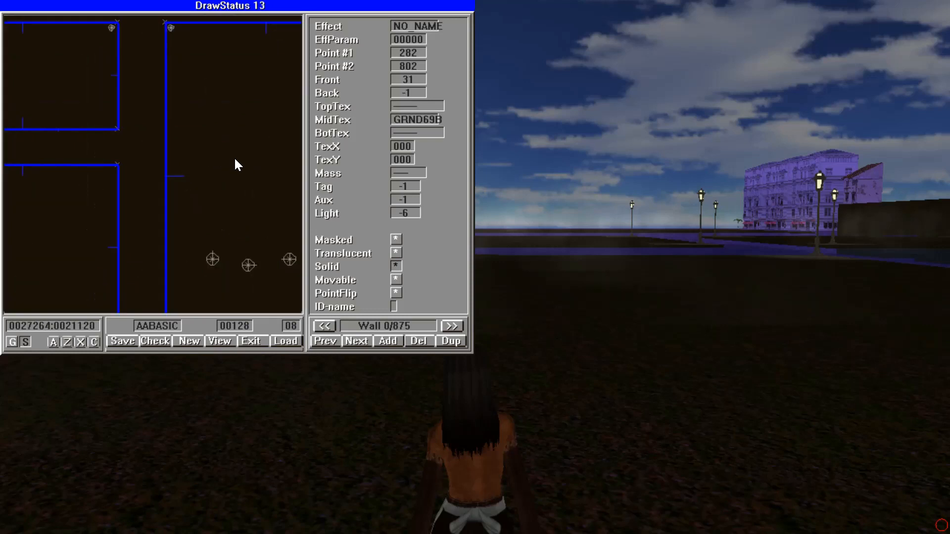
key("Right")
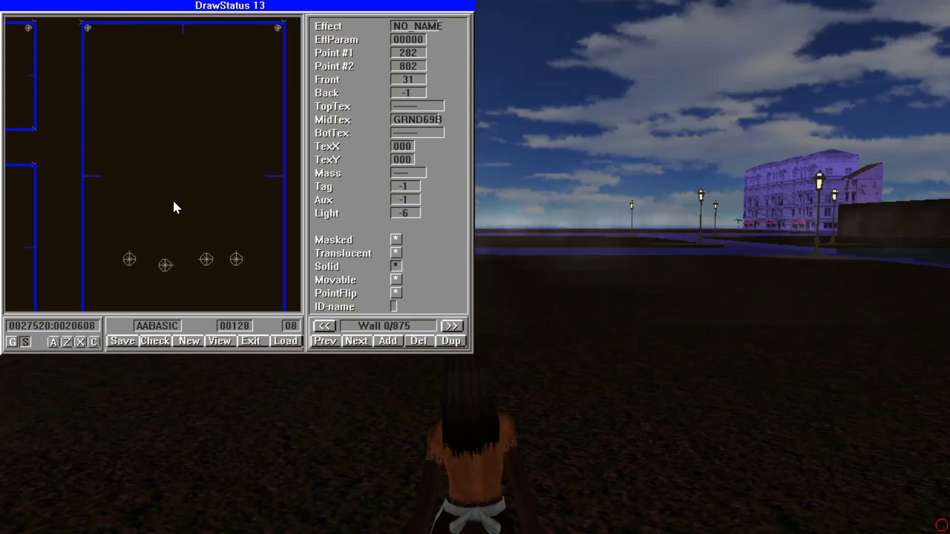
key("g")
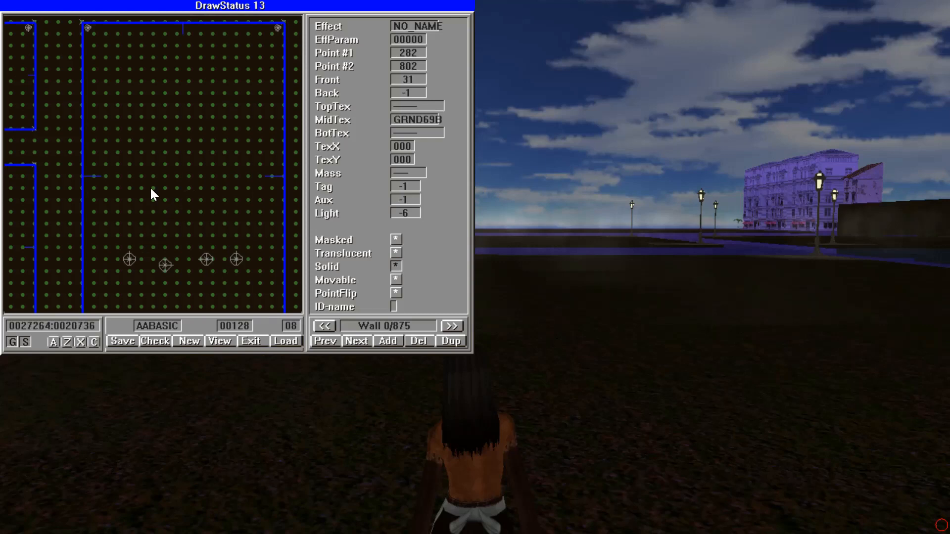
Draw a vertical wall four grid spacings long in the block's empty area and set its Front domain to 216
key("a")
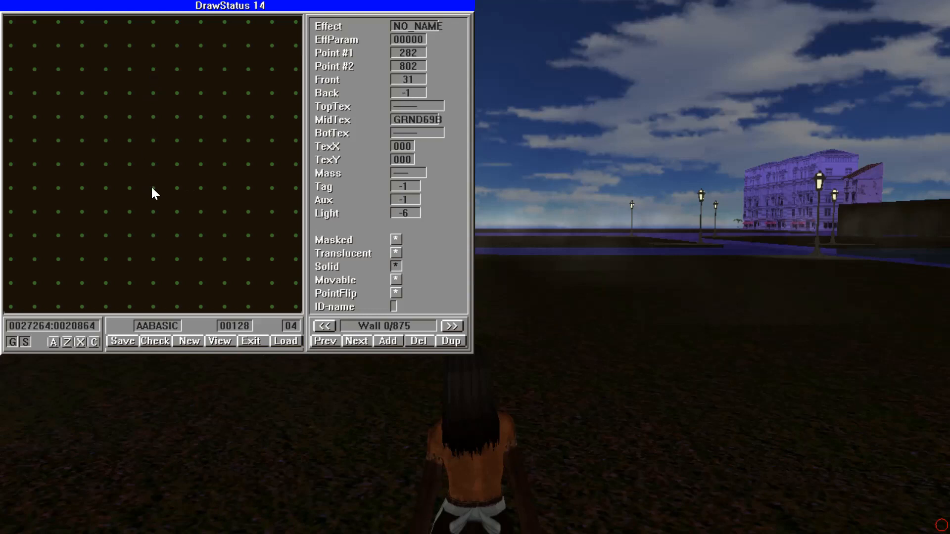
left_click_drag(154, 188, 154, 92)
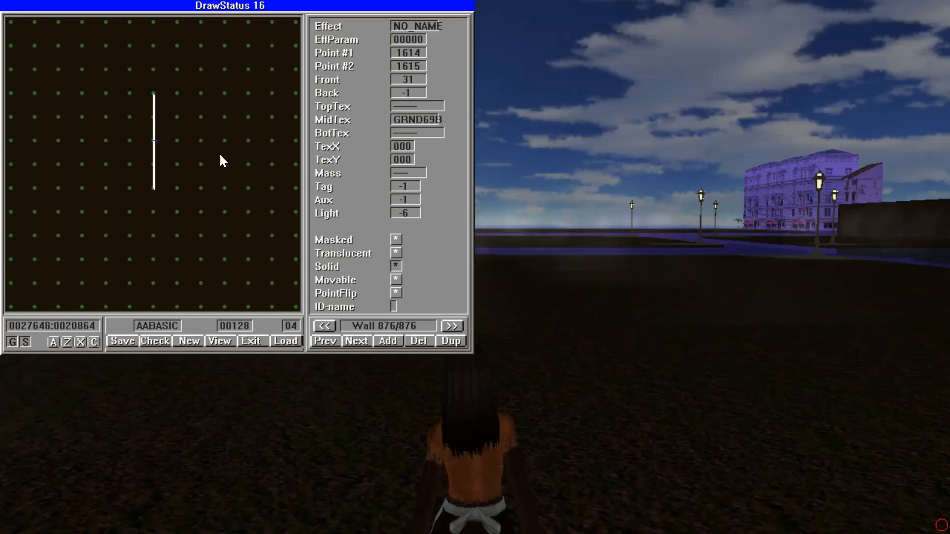
left_click(403, 88)
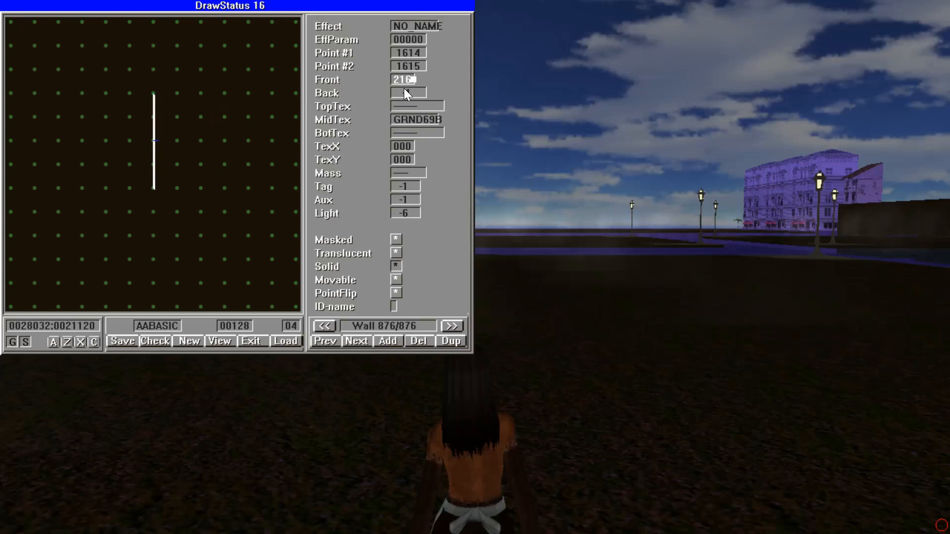
key("Return")
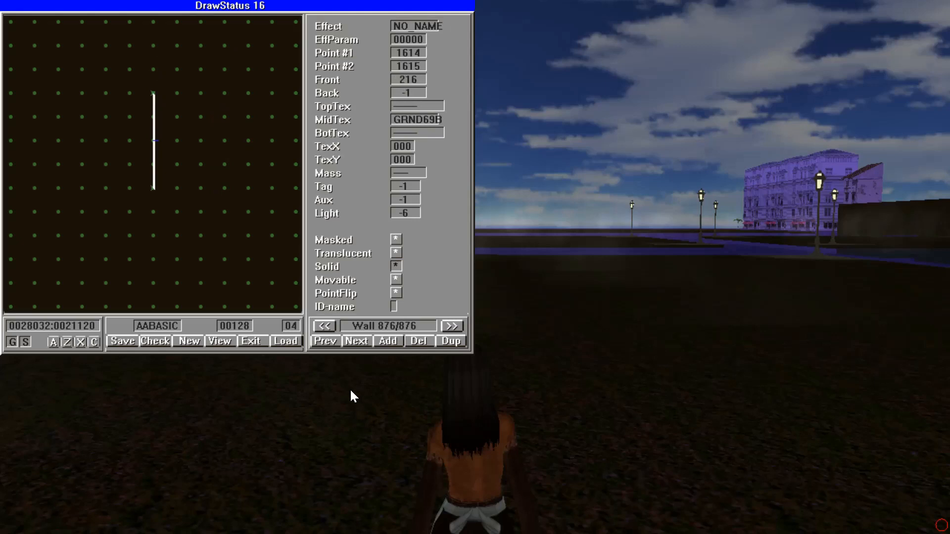
Draw three more walls, each four grid spacings long, from the vertical wall's upper end to close a square box
left_click(328, 327)
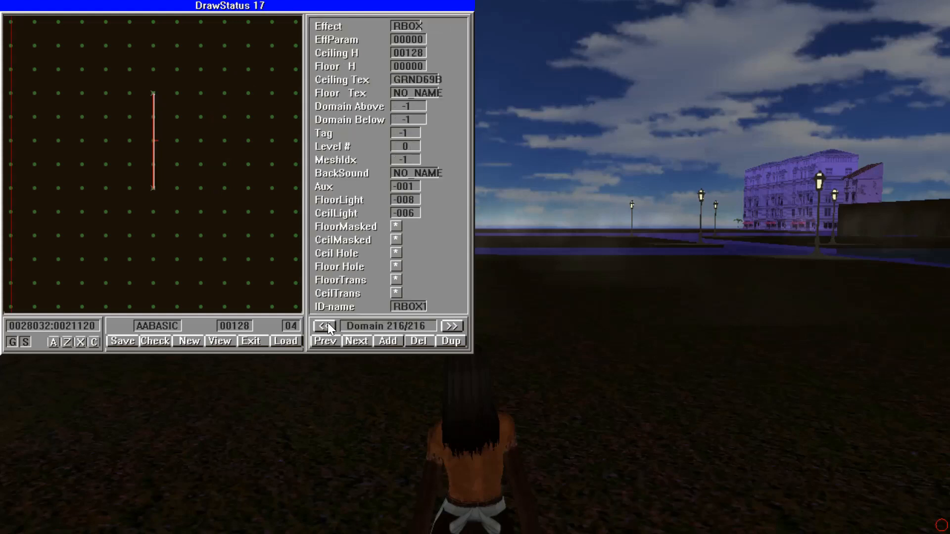
left_click(456, 326)
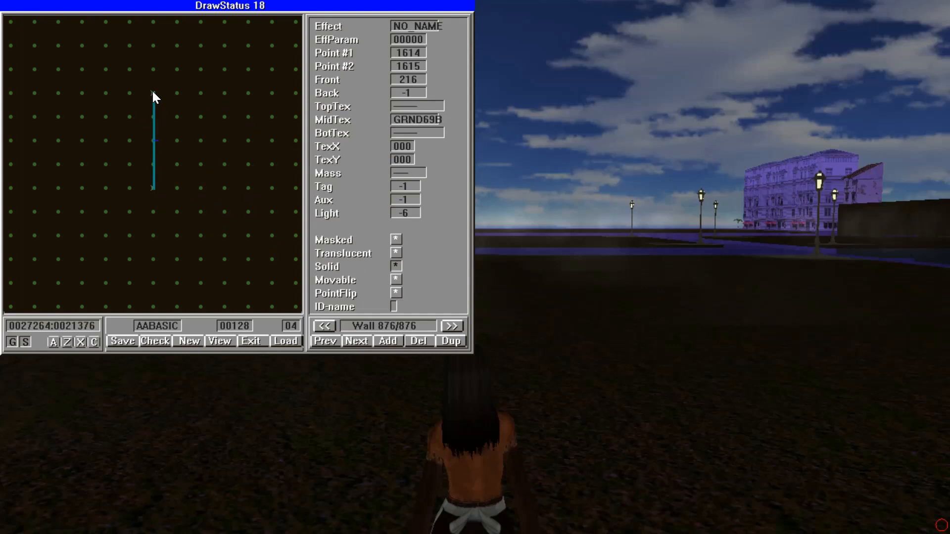
left_click_drag(152, 91, 241, 92)
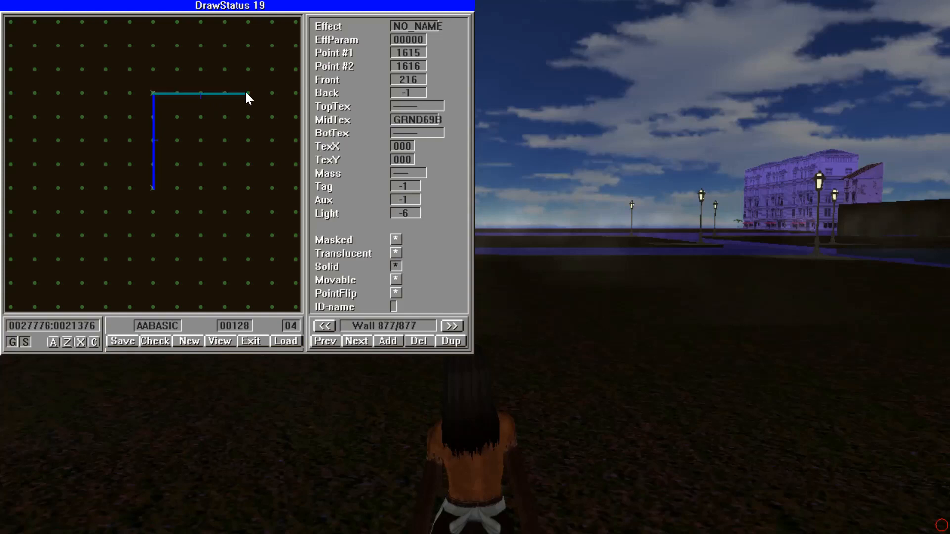
left_click_drag(247, 127, 249, 187)
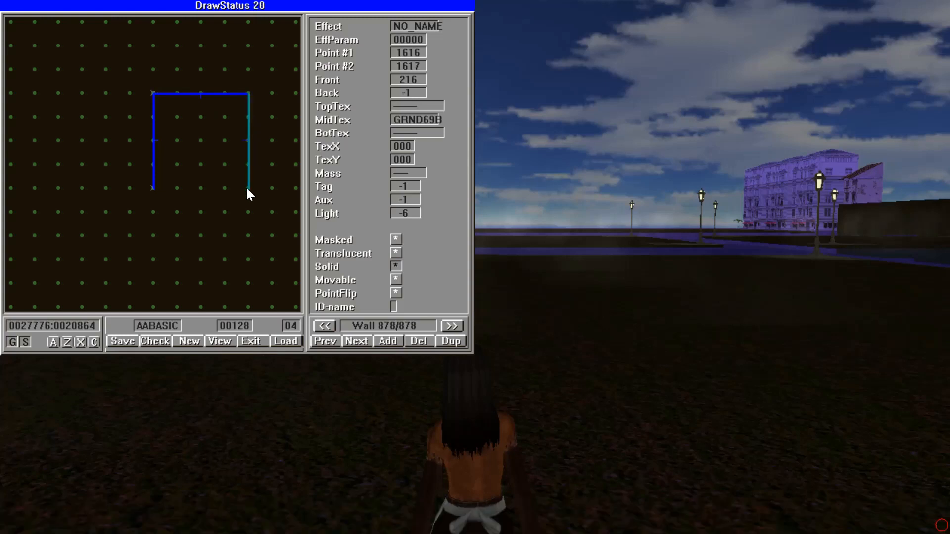
left_click_drag(170, 187, 153, 187)
left_click(153, 187)
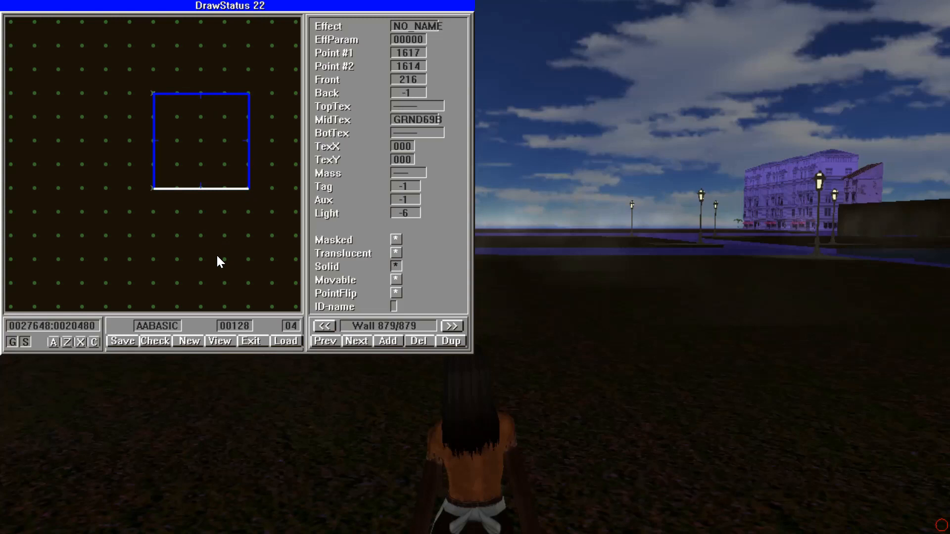
Save the level as AABASIC and reload it in the game view
left_click(115, 340)
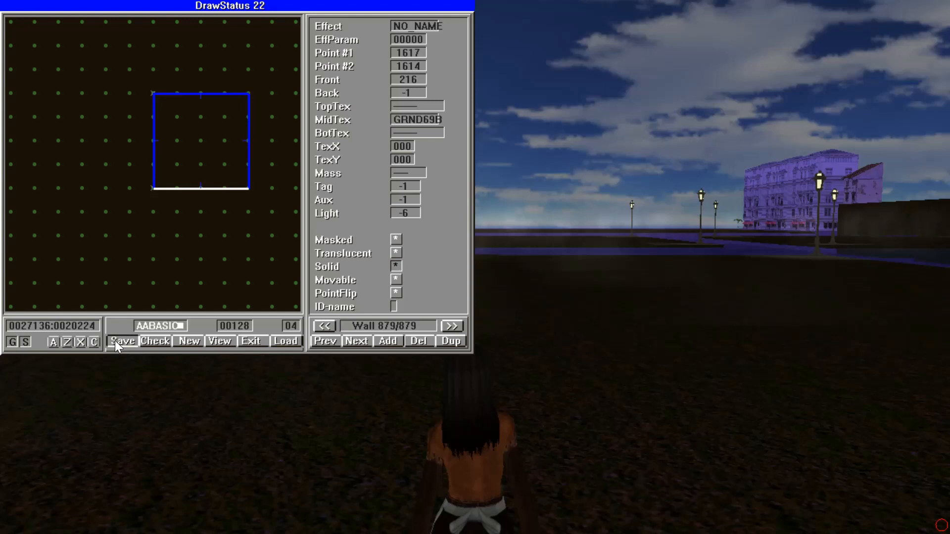
key("Return")
left_click(284, 339)
key("Return")
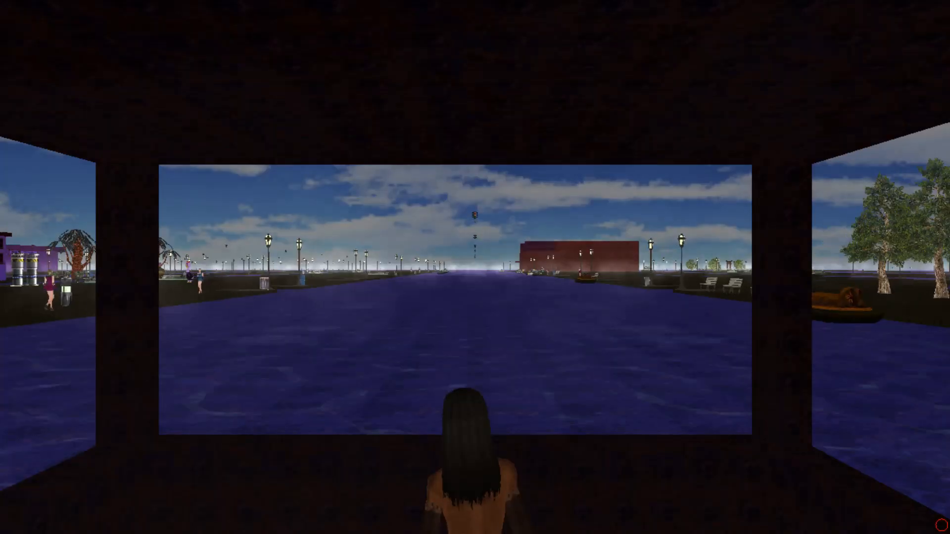
Walk across the canal and past the trees to the new box, and examine its walls and corner up close
key("Left")
key("Up")
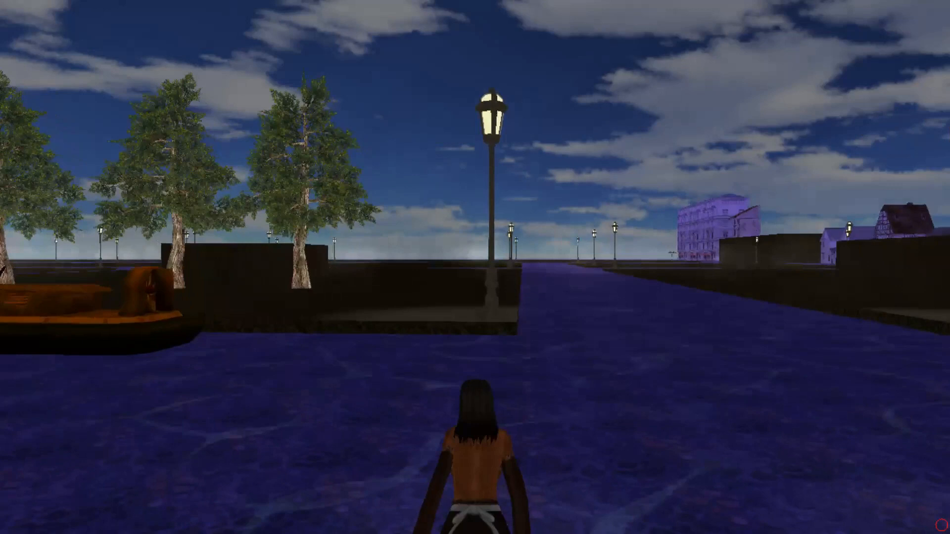
key("Left")
key("Up")
key("Right")
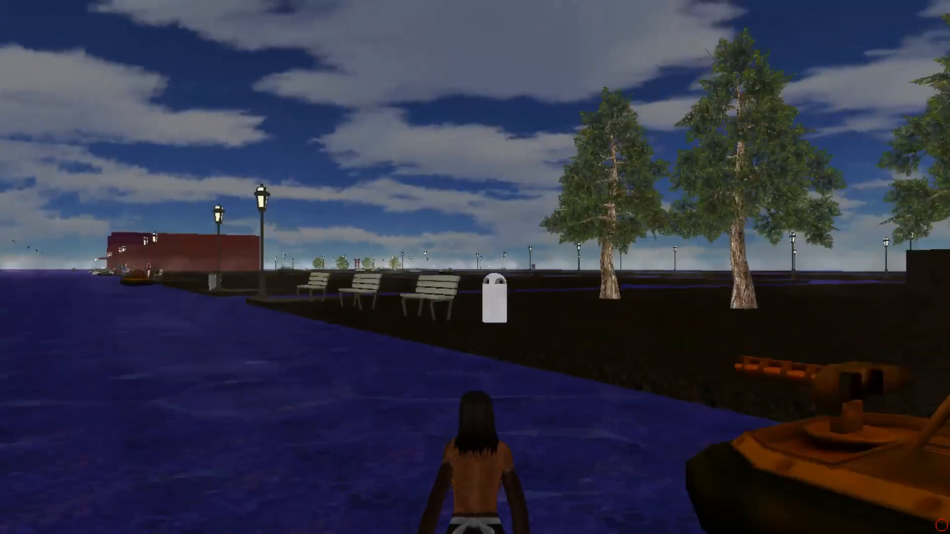
key("Right")
key("Up")
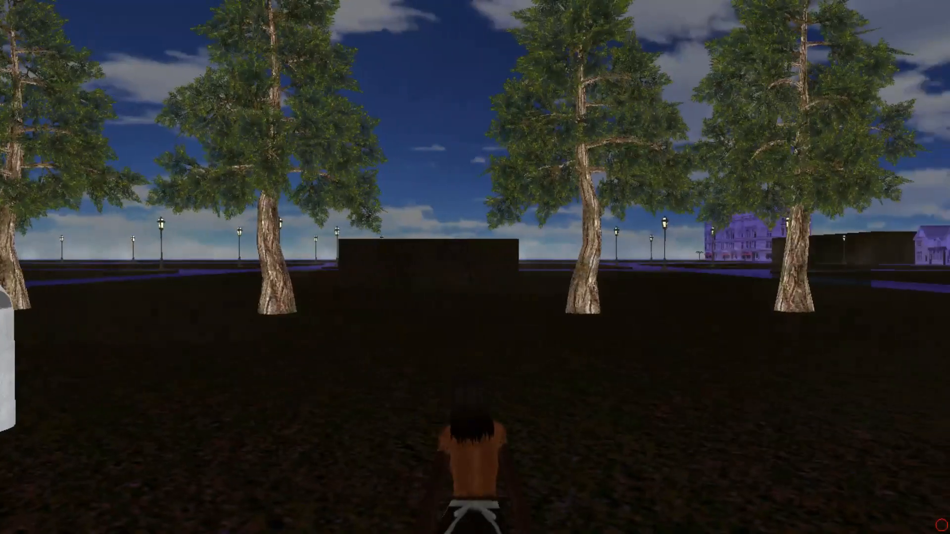
key("Up")
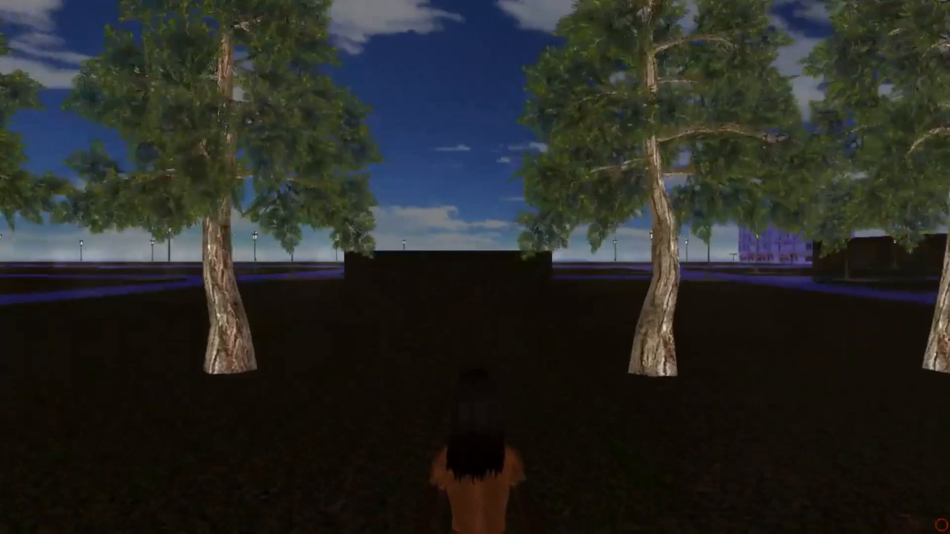
key("Right")
key("Up")
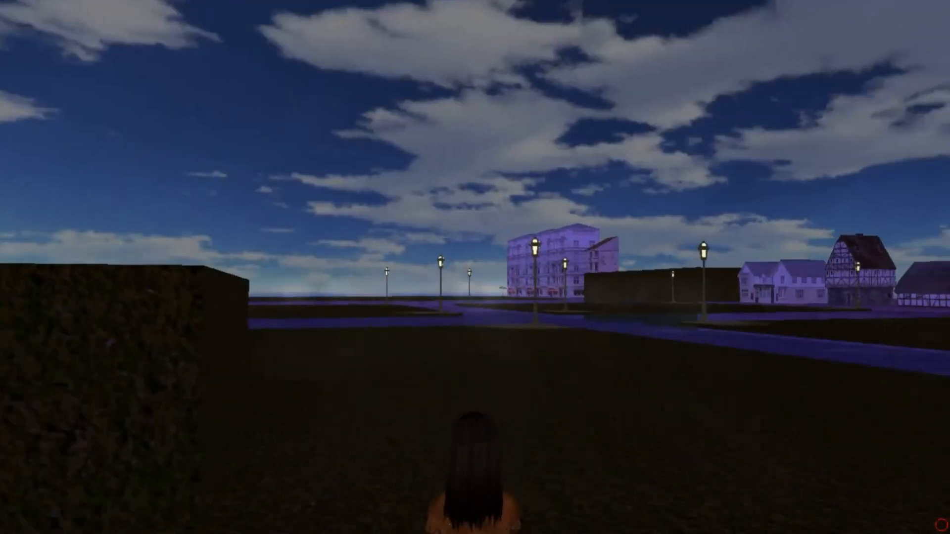
key("Left")
key("Up")
key("Left")
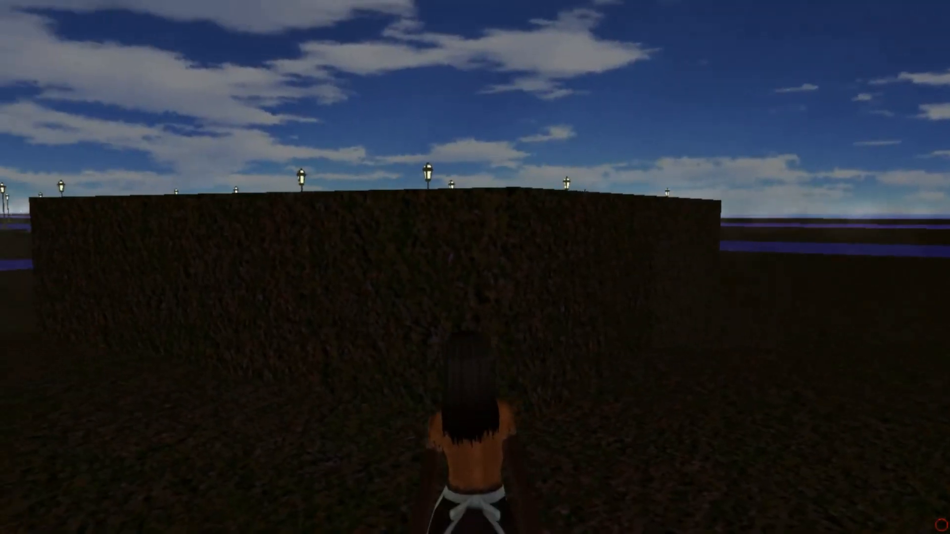
key("Right")
key("Up")
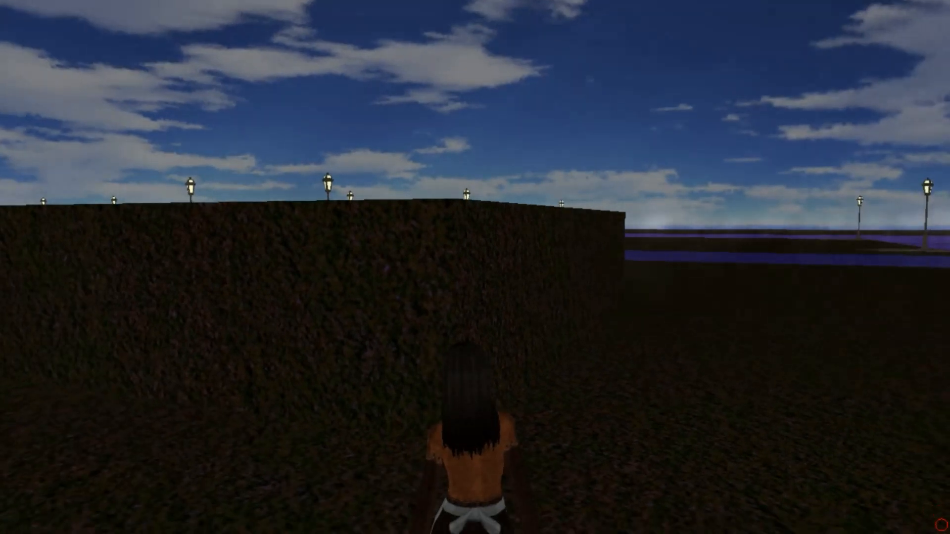